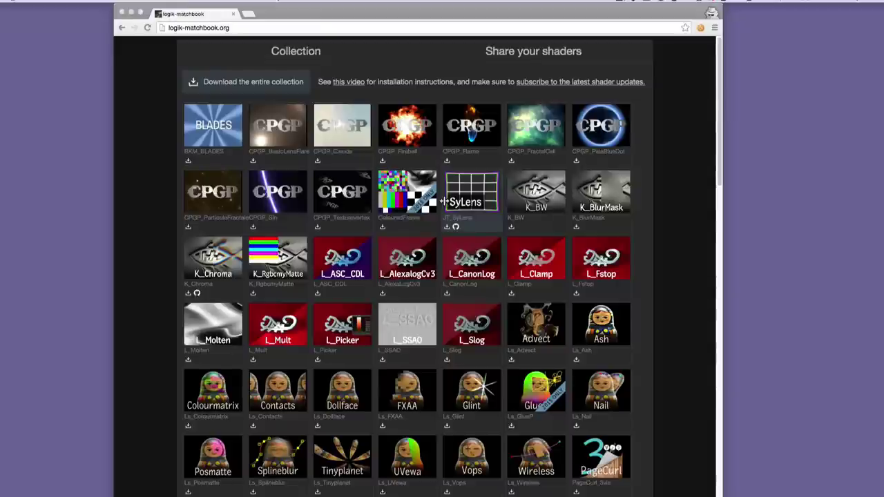
Step: Focus the browser window showing the logik-matchbook.org shader collection page
left_click(265, 17)
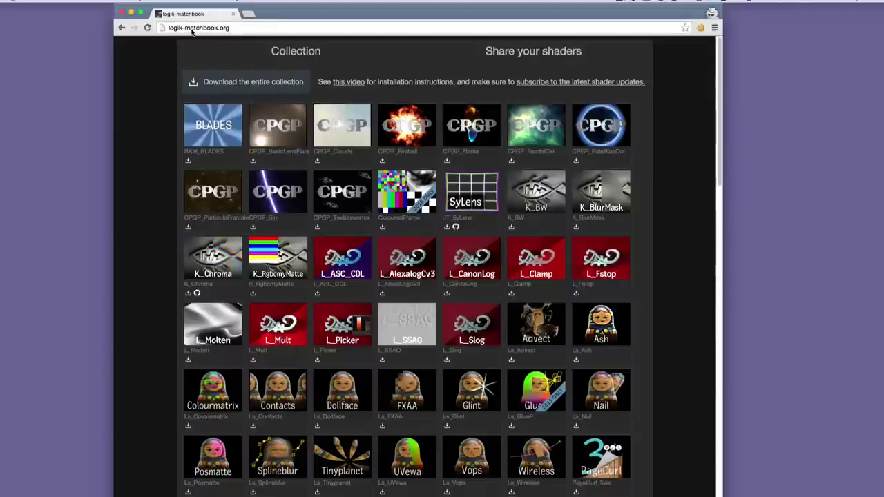
Step: Download the entire Logik Matchbook shader collection and reveal its extracted folder in Finder
left_click(237, 90)
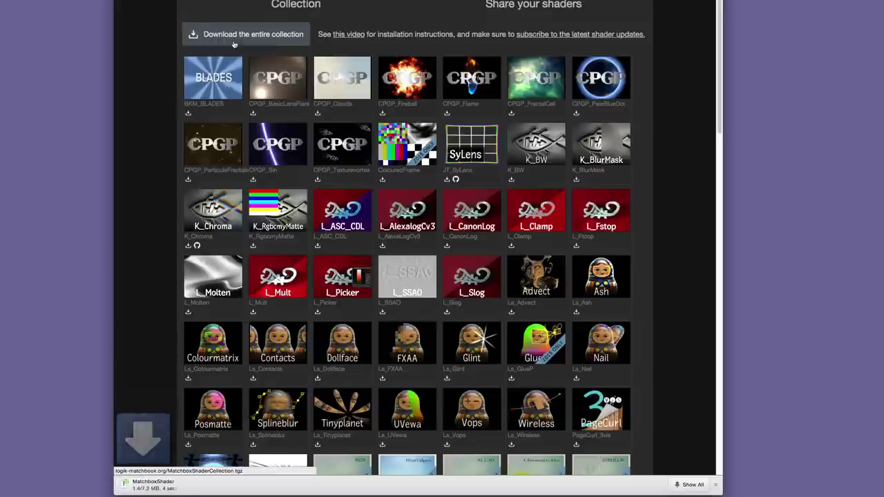
left_click(168, 483)
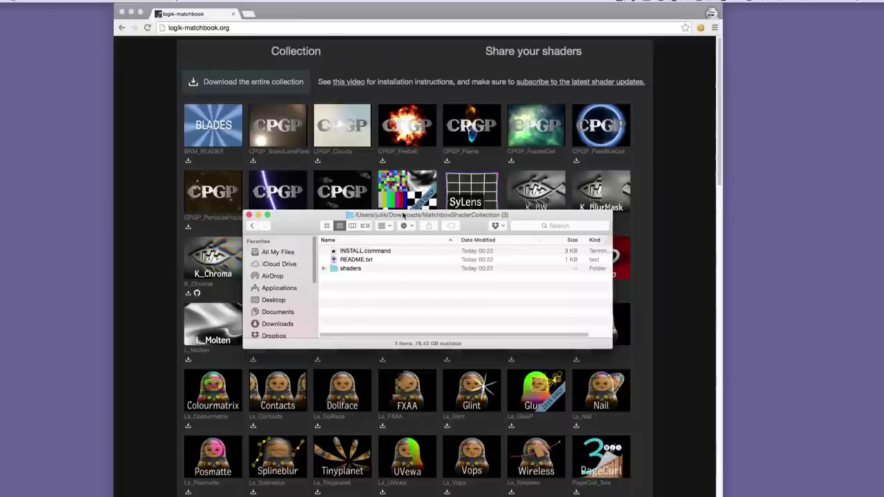
Step: In Terminal, cd into the MatchboxShaderCollection (3) folder by dragging in its path
key("super+Tab")
key("super+Tab")
key("super+Tab")
key("super+Tab")
key("super+Tab")
key("super+Tab")
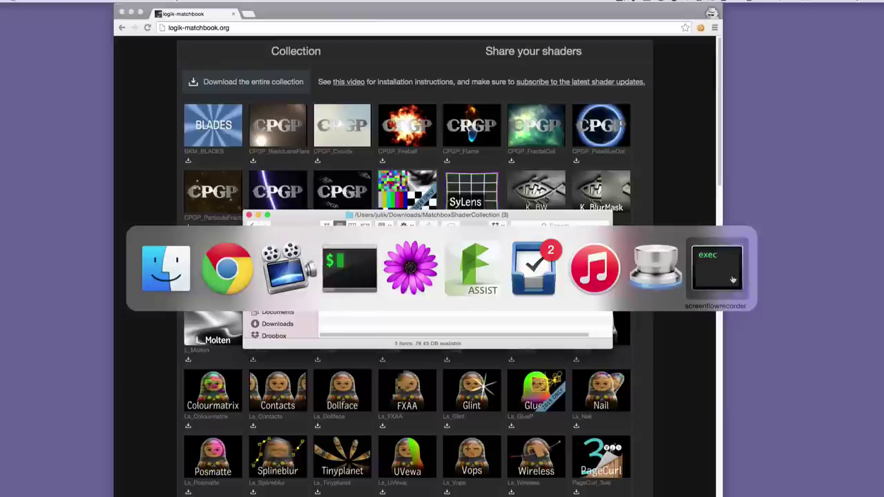
type("cd")
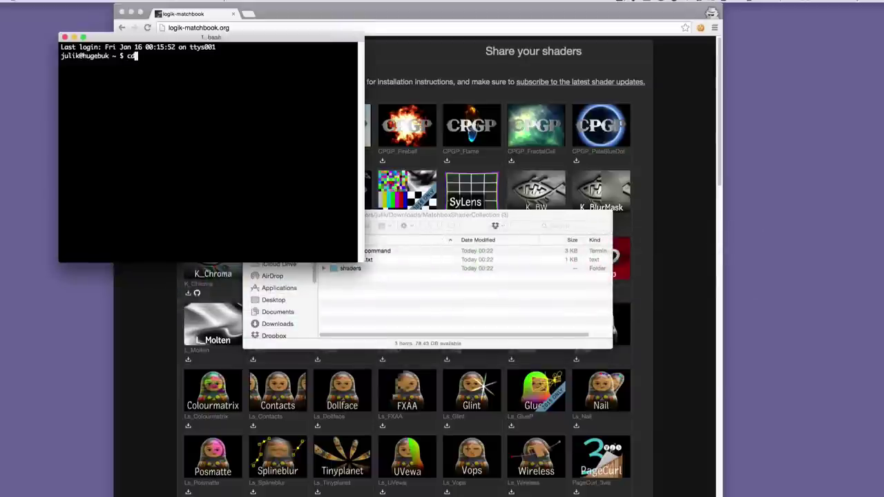
left_click(421, 220)
left_click_drag(350, 218, 237, 138)
left_click(236, 136)
key("Return")
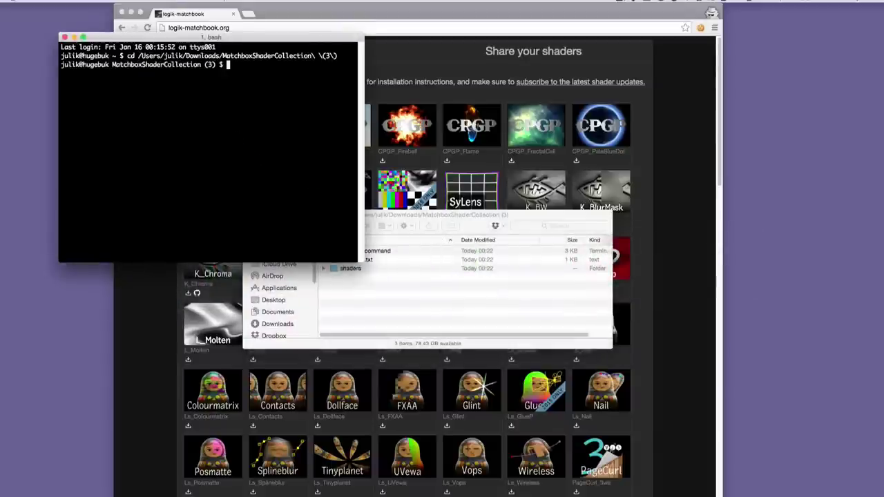
Step: Run ./INSTALL.command from that folder, then clear the Terminal screen
type("./")
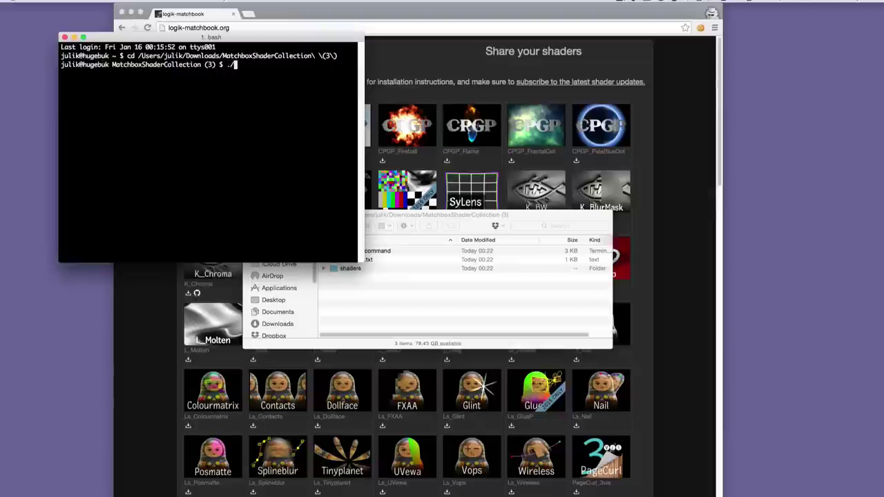
type("INS")
key("Tab")
key("Return")
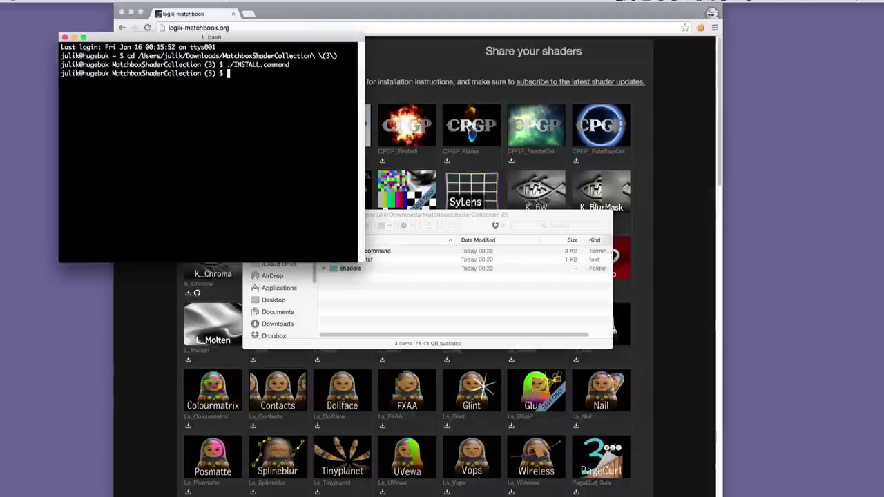
key("super+k")
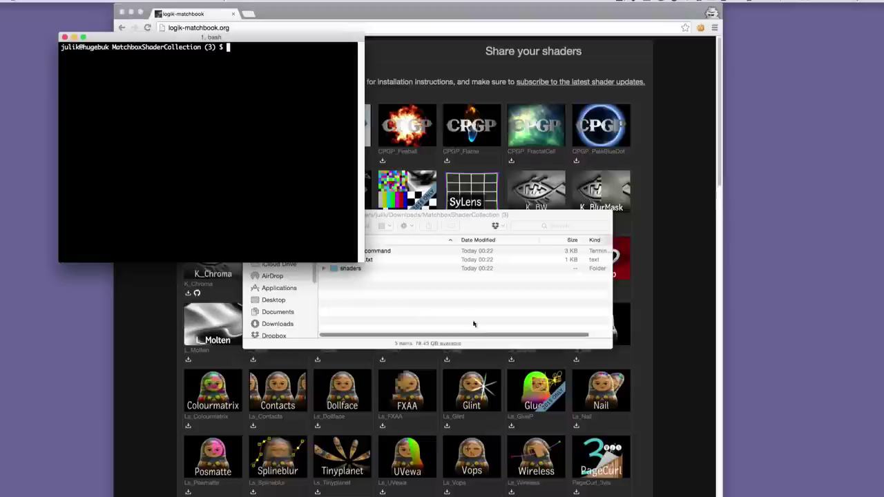
left_click(403, 275)
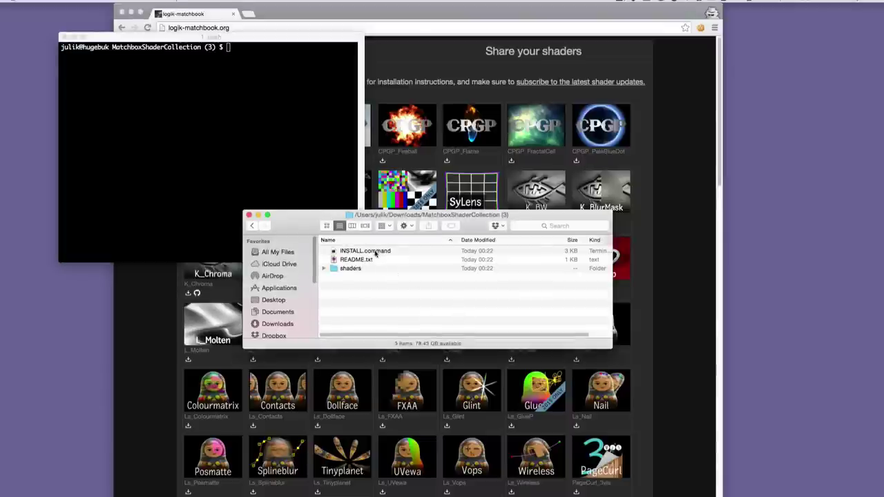
Step: Launch INSTALL.command from Finder, approve opening it, and enter the account password to install the shaders
double_click(333, 254)
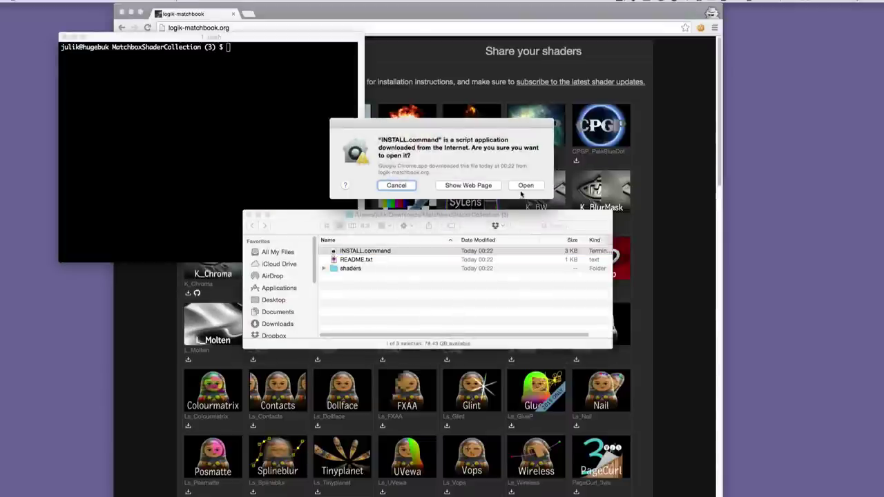
left_click(529, 189)
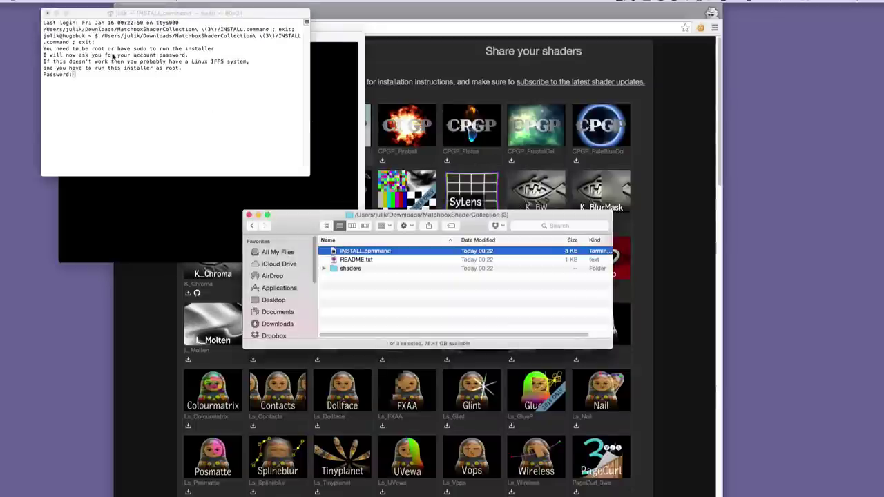
left_click(109, 61)
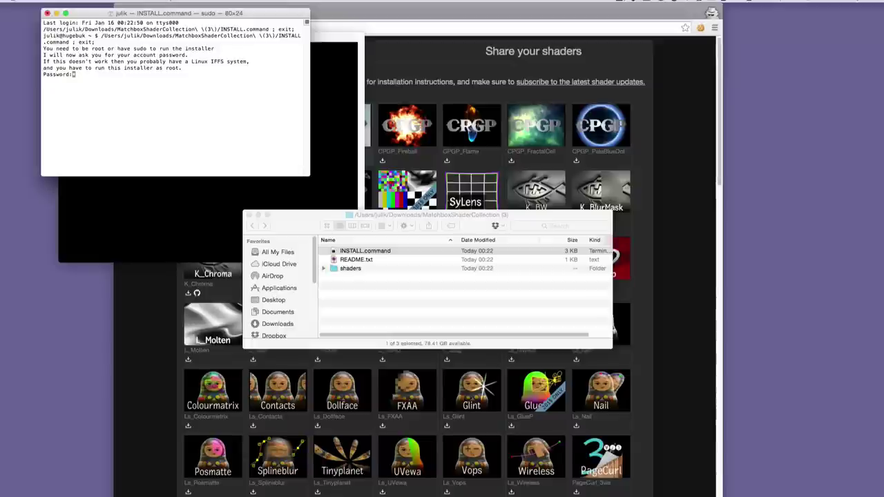
key("Return")
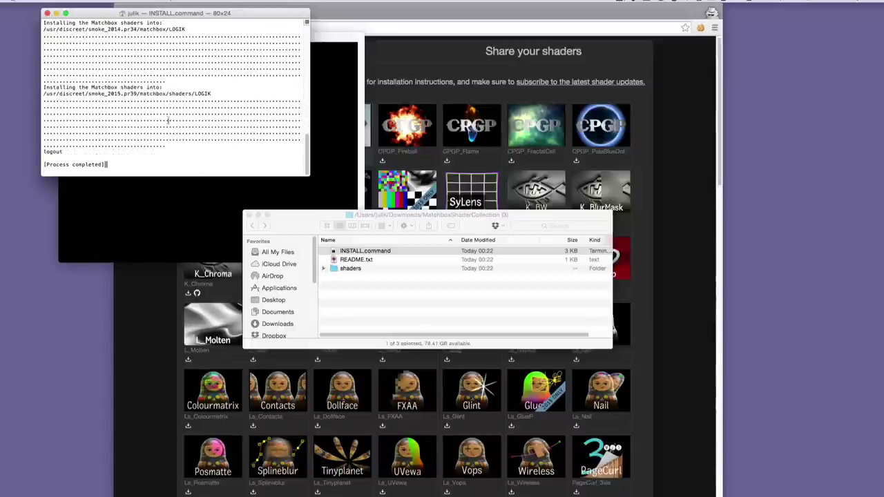
scroll(148, 103, "up", 10)
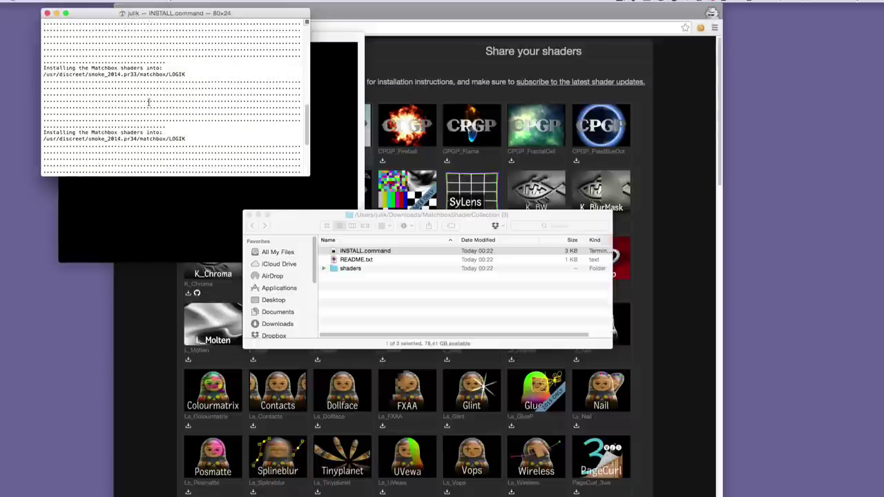
scroll(141, 90, "up", 5)
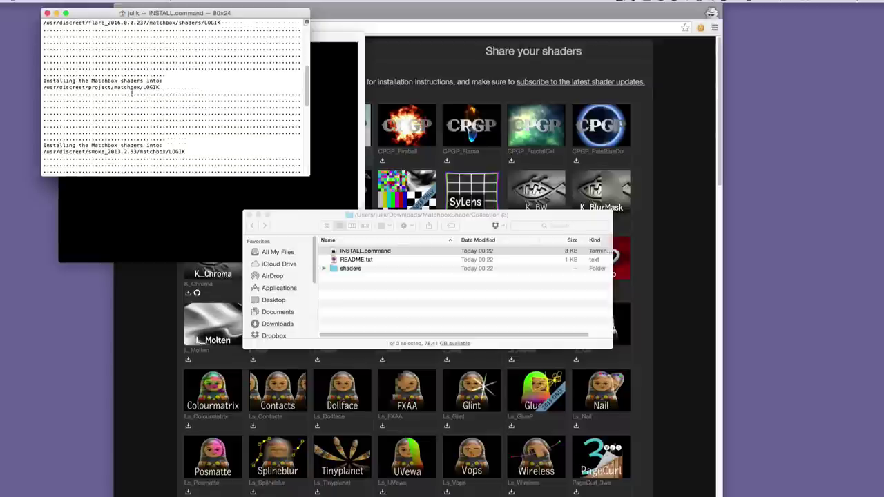
scroll(147, 91, "up", 3)
scroll(149, 92, "up", 6)
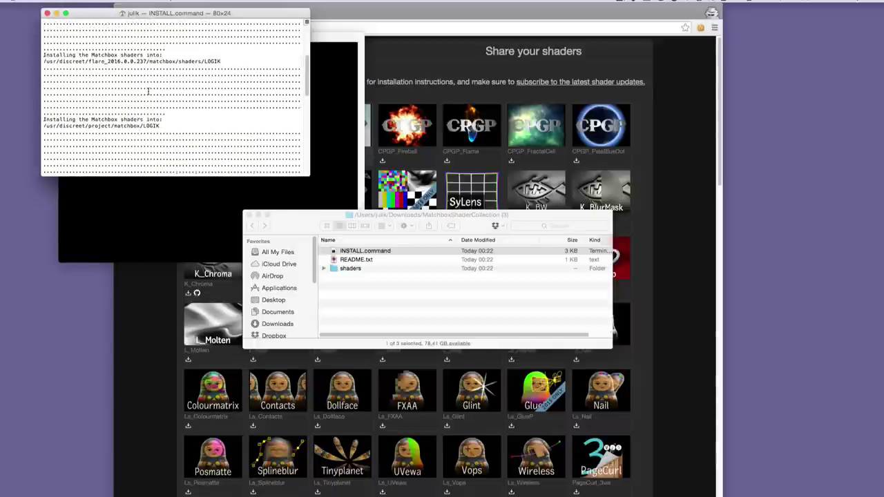
scroll(148, 91, "down", 15)
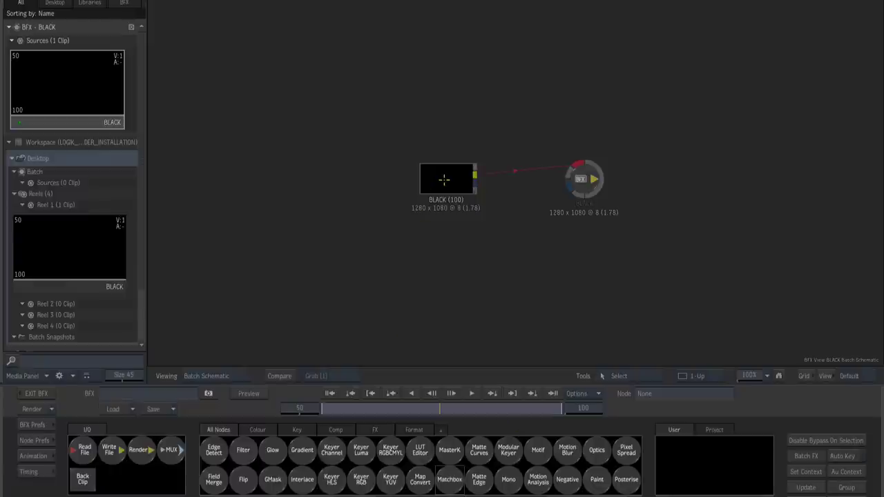
Step: Move the BLACK node left and place a new Matchbox node in the batch schematic
left_click_drag(434, 188, 301, 181)
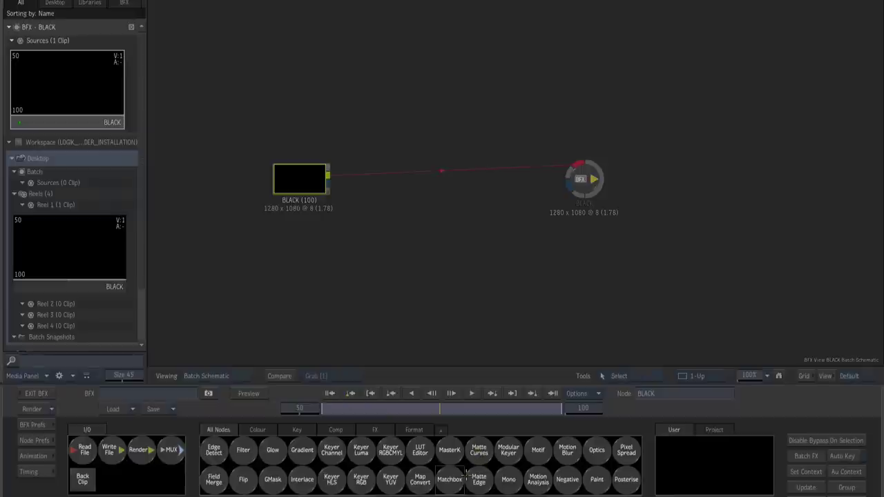
key("m")
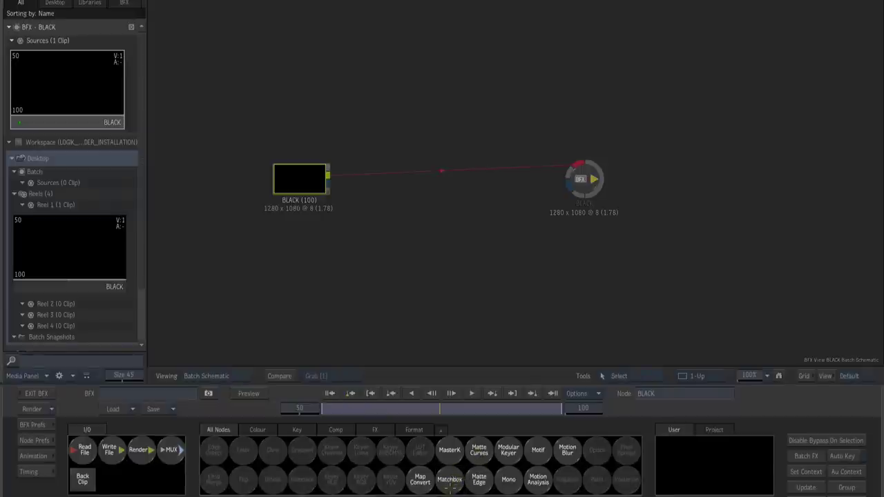
left_click(450, 479)
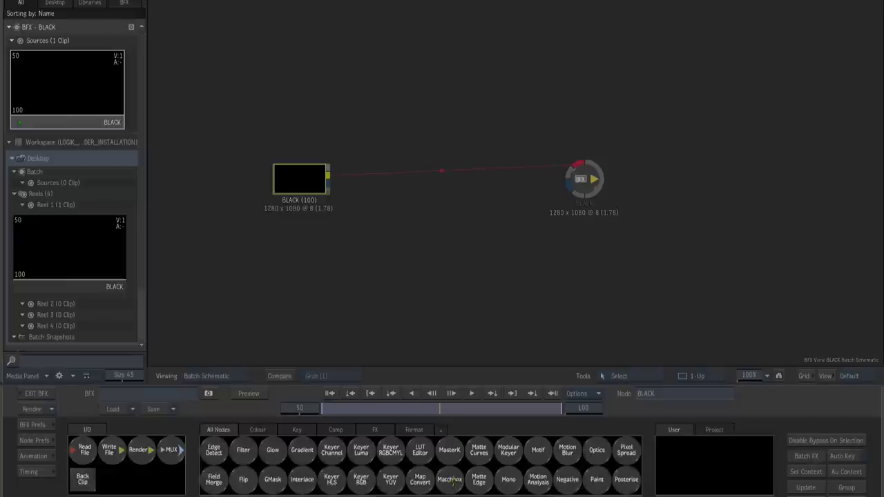
left_click(434, 226)
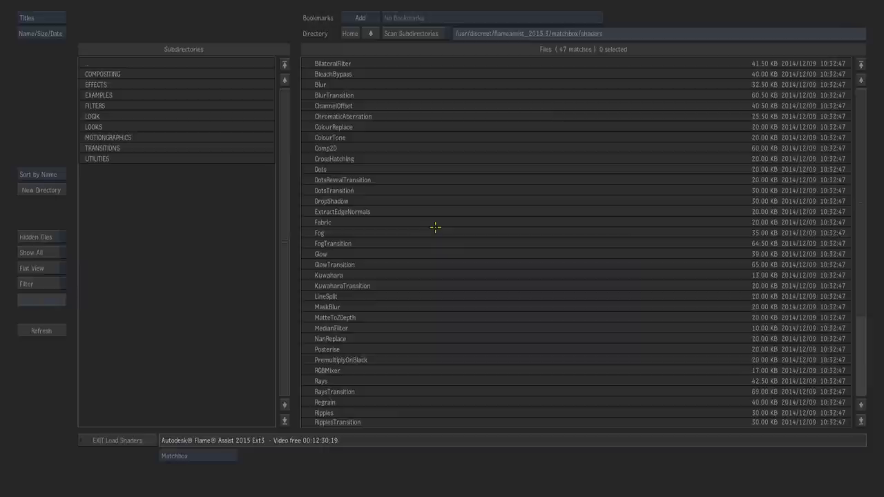
Step: Open the LOGIK subdirectory in the Matchbox shader browser
left_click(106, 116)
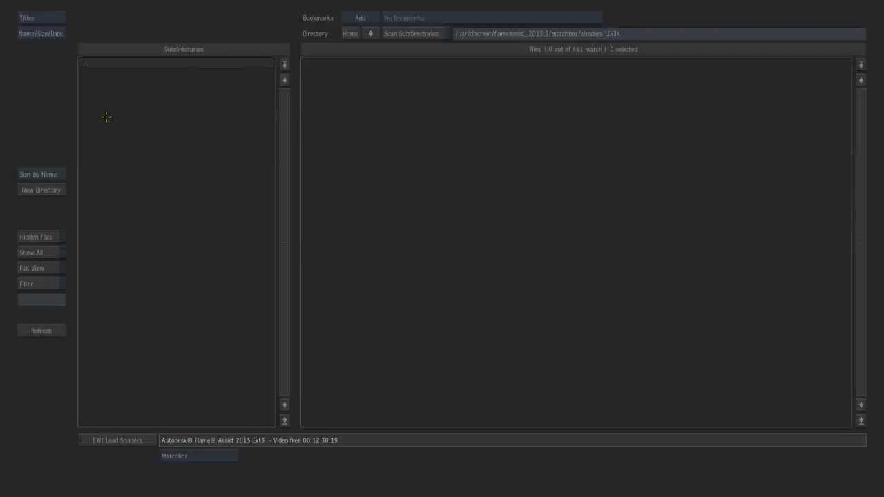
Step: List the GLSL shaders as thumbnails and load ColouredFrame.01 as a new Matchbox node
left_click(178, 456)
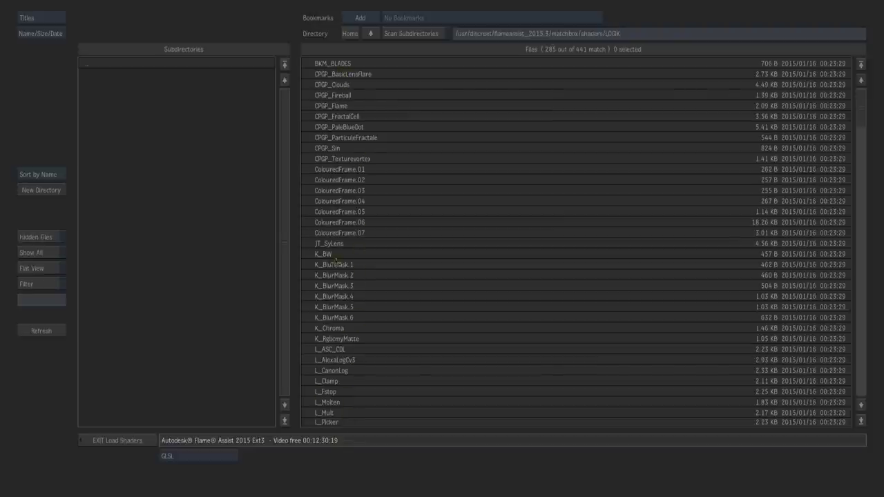
left_click(40, 18)
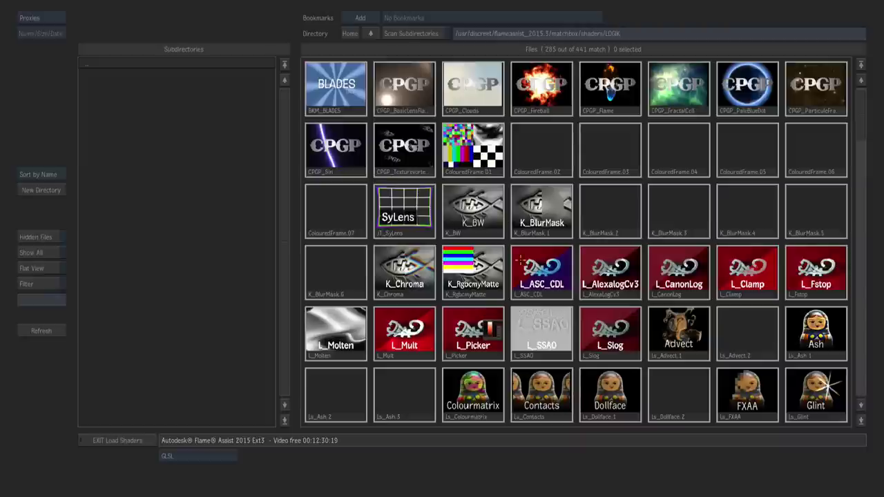
double_click(481, 145)
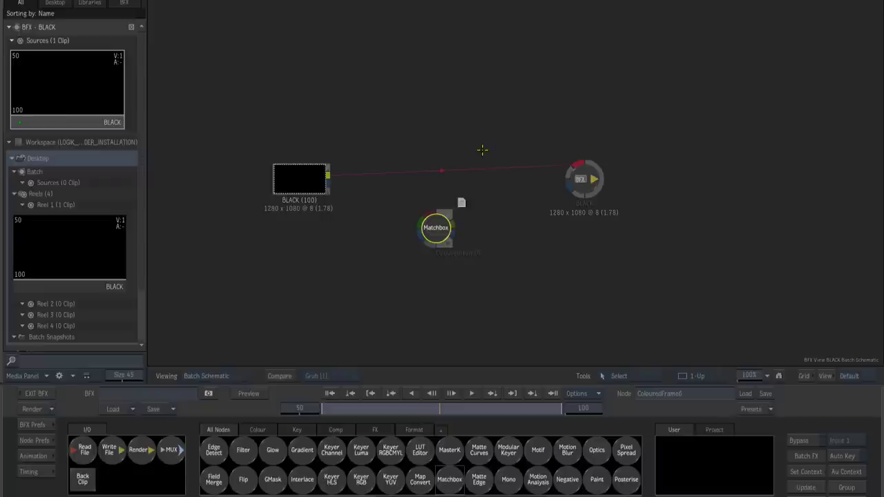
Step: Drop the ColouredFrame node in the schematic and read its shader description note
left_click(434, 241)
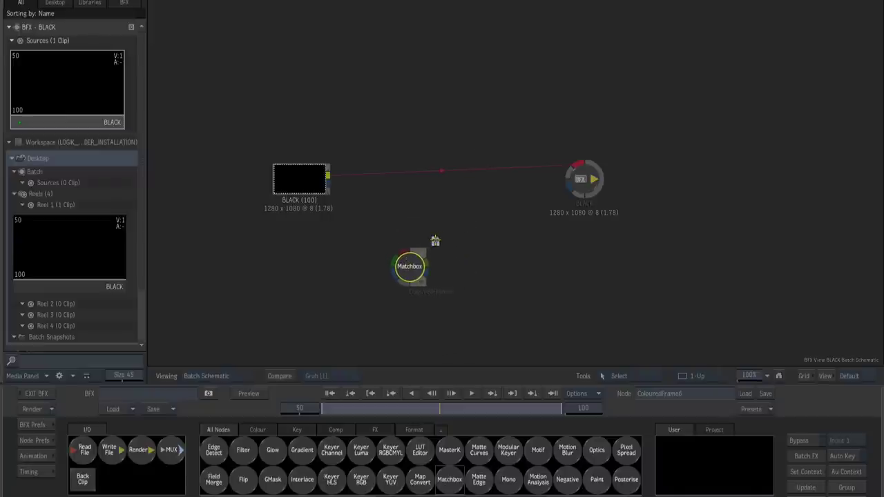
mouse_move(435, 240)
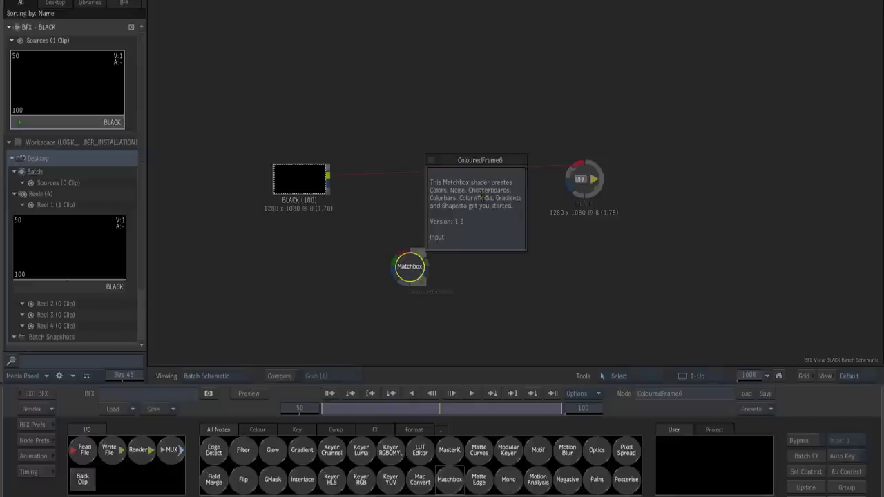
mouse_move(448, 234)
left_mouse_down()
mouse_move(448, 219)
mouse_move(461, 247)
left_mouse_up()
left_click(447, 219)
left_click(461, 214)
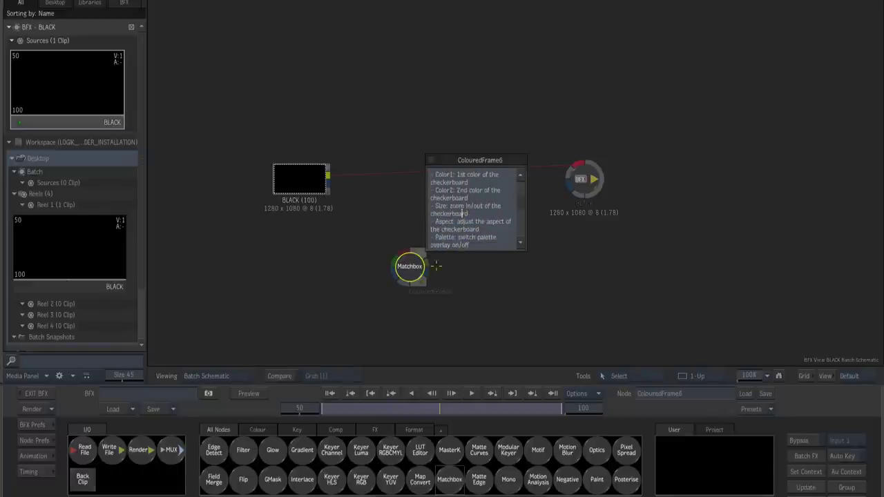
Step: Open the ColouredFrame node's editor and view its Result zoomed out to the full frame
double_click(409, 266)
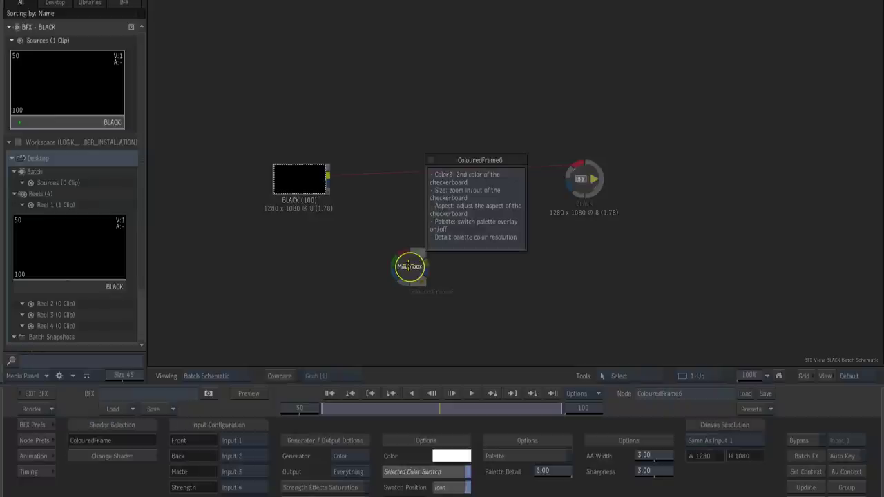
key("F4")
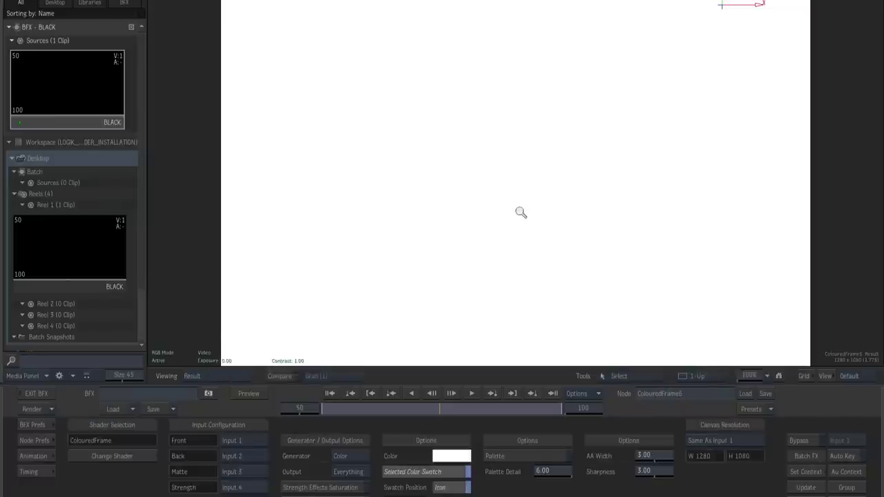
left_click_drag(527, 208, 304, 258)
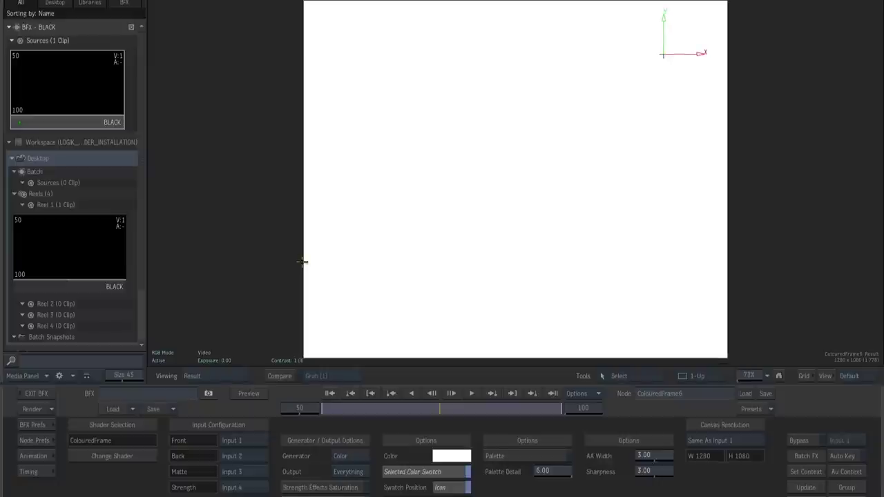
Step: Preview the Generator as Noise, Grid and REF Map, settle on ST Map, then return to Schematic
left_click(352, 453)
left_click(358, 443)
left_click(357, 456)
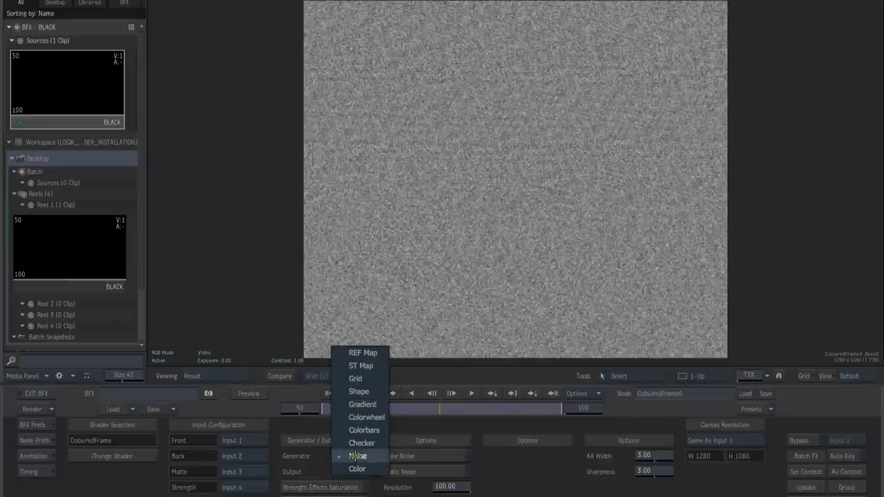
left_click(359, 378)
left_click(357, 454)
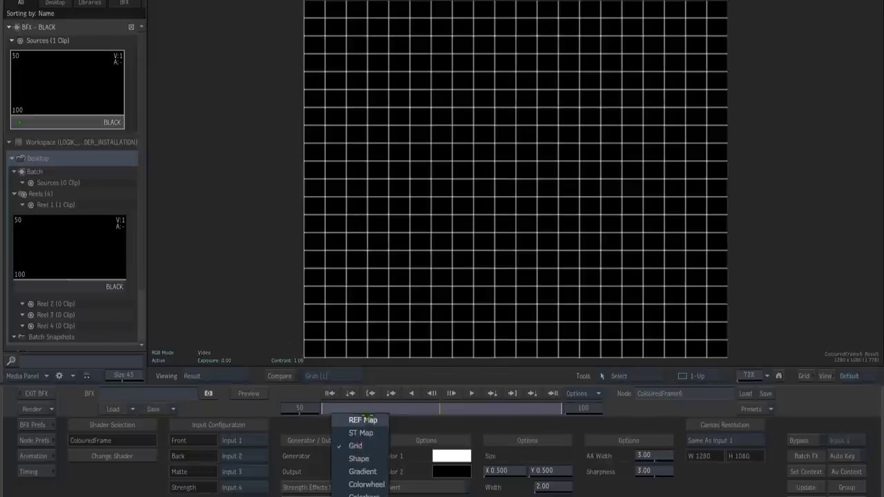
left_click(368, 421)
left_click(350, 457)
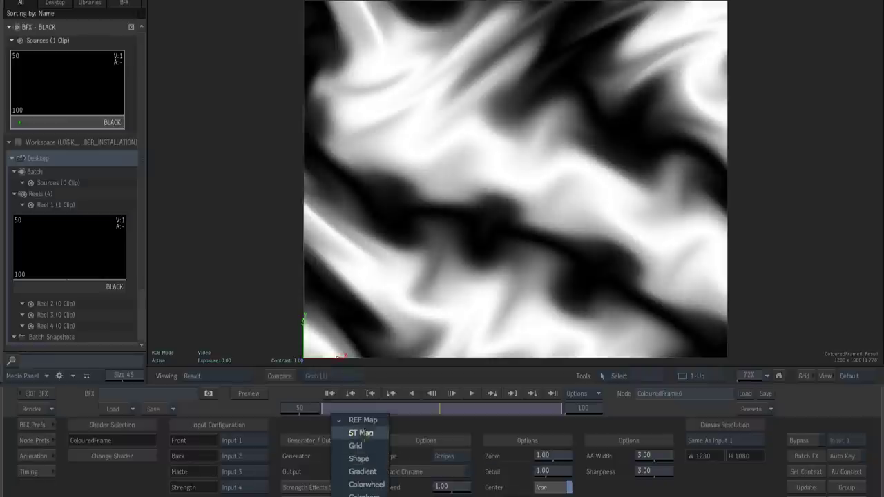
left_click(365, 432)
key("grave")
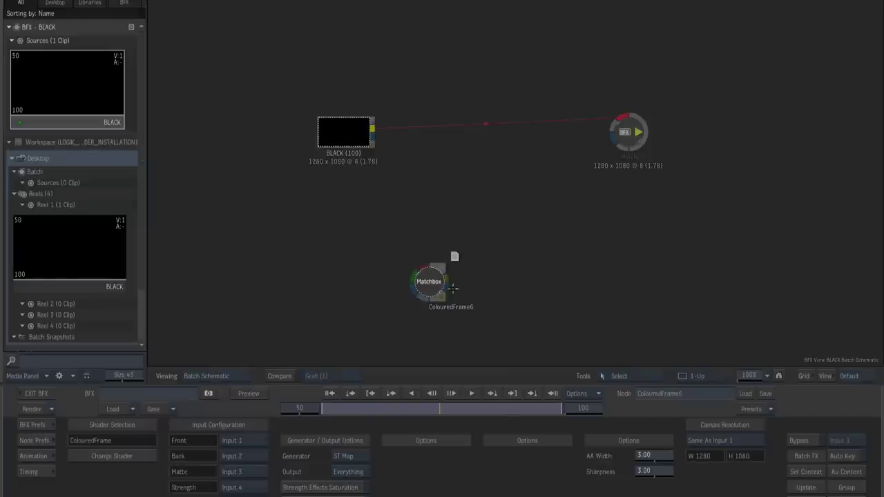
mouse_move(454, 257)
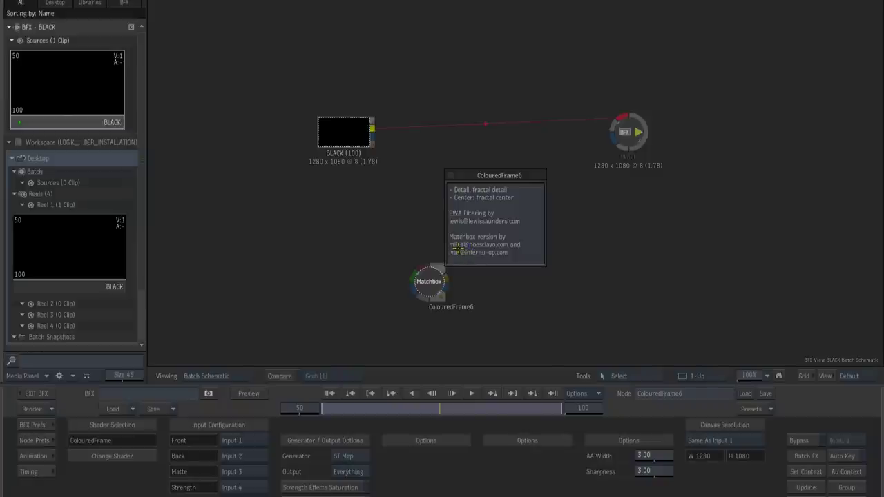
Step: Close the shader note, exit Batch, select the BLACK clip on the timeline and open the FX list
left_click(451, 174)
key("Escape")
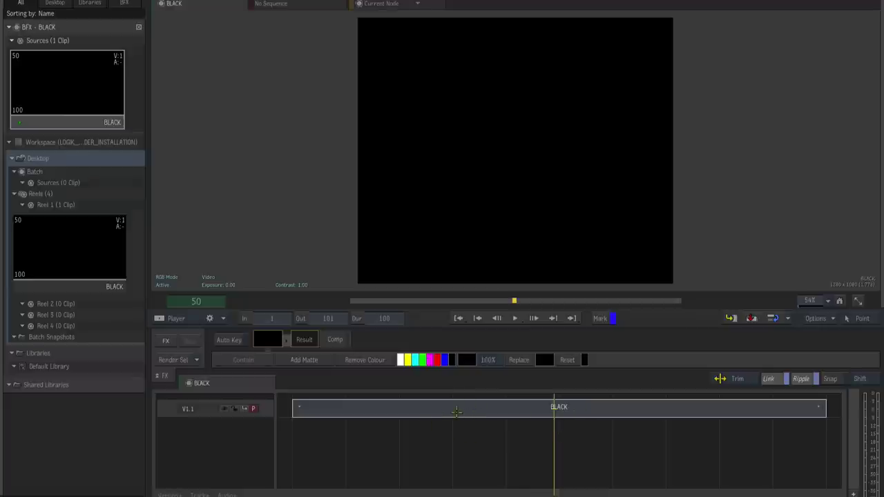
left_click(457, 409)
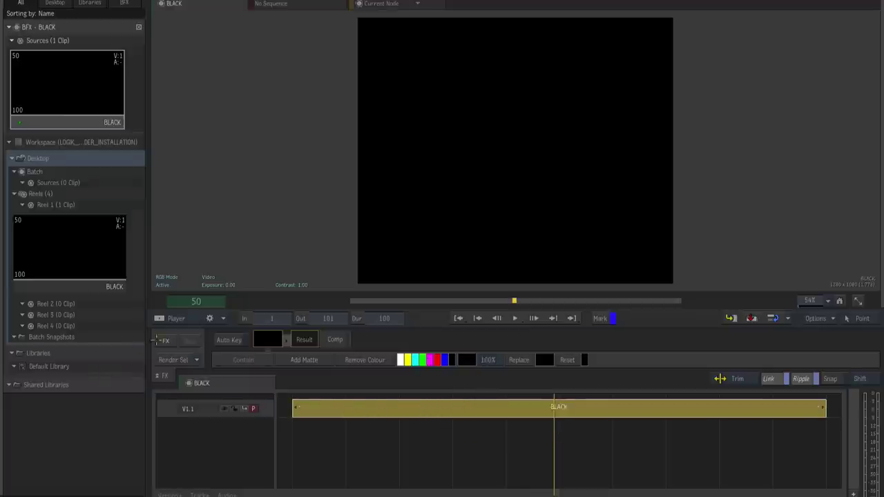
left_click(166, 341)
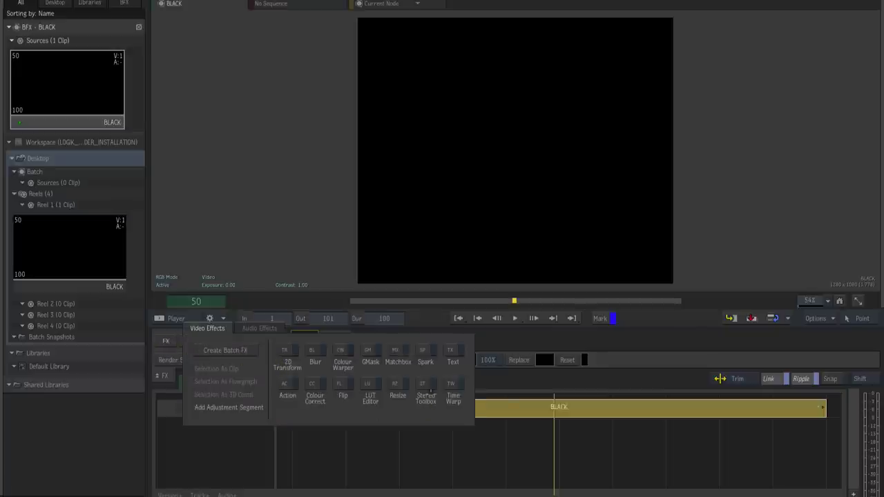
Step: Apply the ColouredFrame Matchbox shader to the BLACK clip with Generator set to ST Map, then scrub to check it
left_click(399, 350)
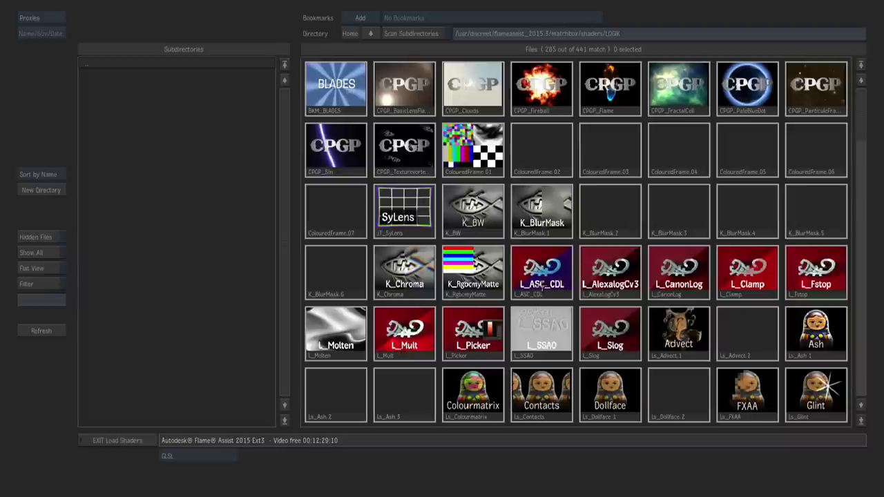
double_click(475, 158)
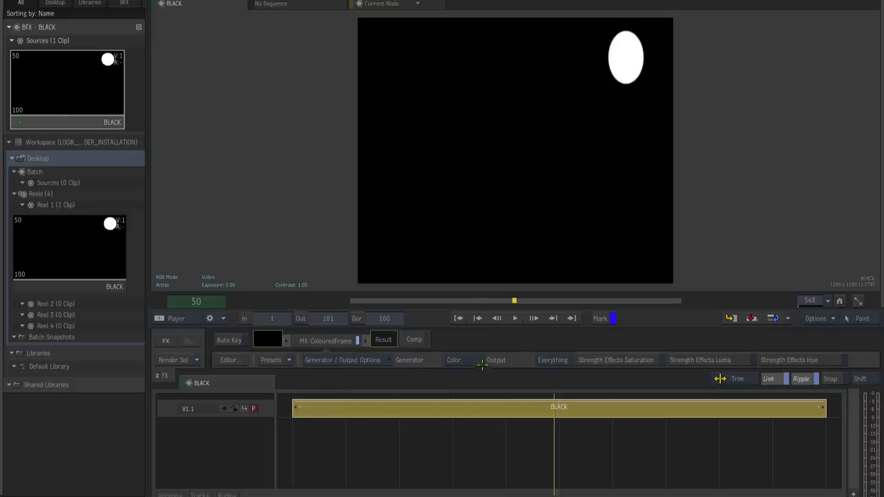
left_click(477, 362)
left_click(473, 255)
mouse_move(523, 450)
left_mouse_down()
mouse_move(298, 450)
mouse_move(526, 452)
left_mouse_up()
left_click(623, 456)
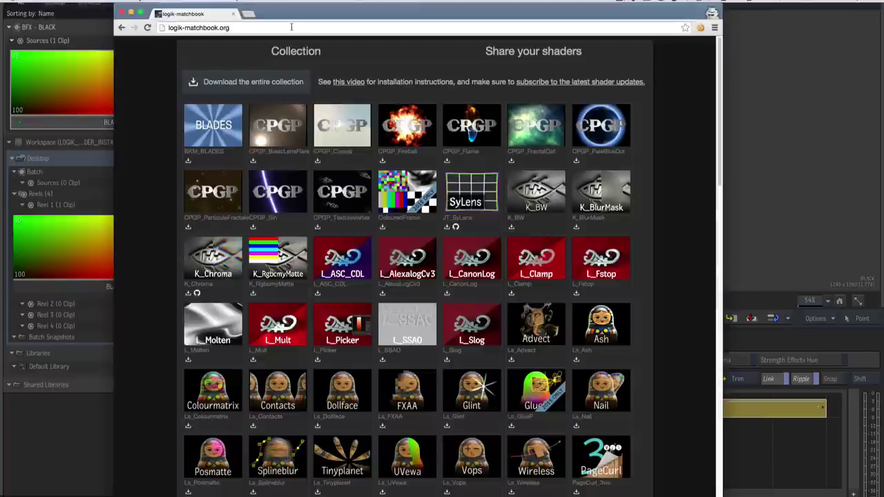
Step: Load fishbowl.tv and scroll down to its Matchbox tutorial videos
left_click(291, 27)
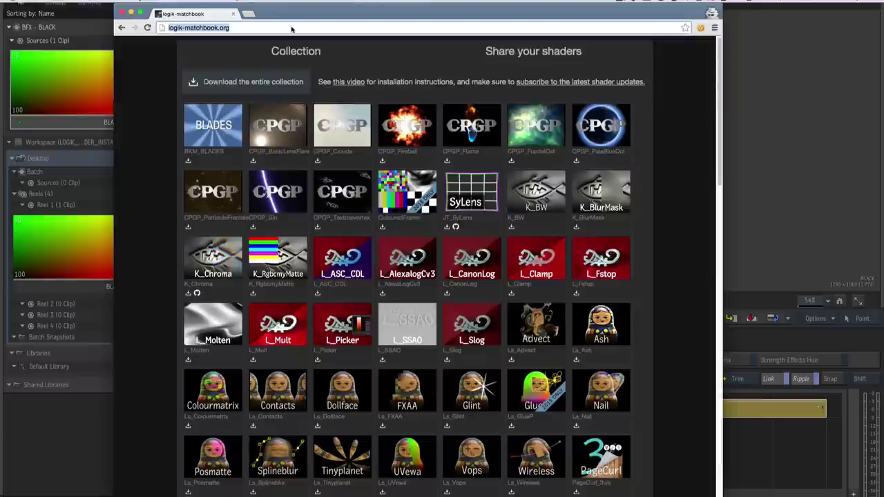
type("fishbowl.tv")
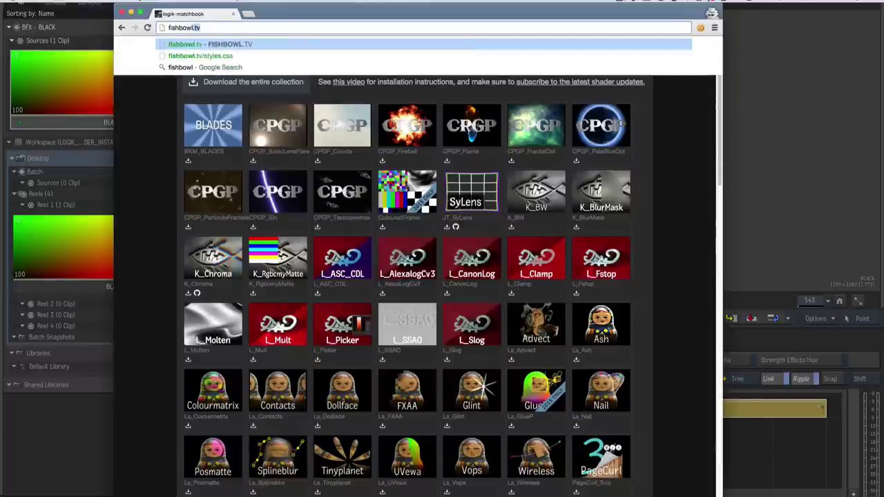
key("Return")
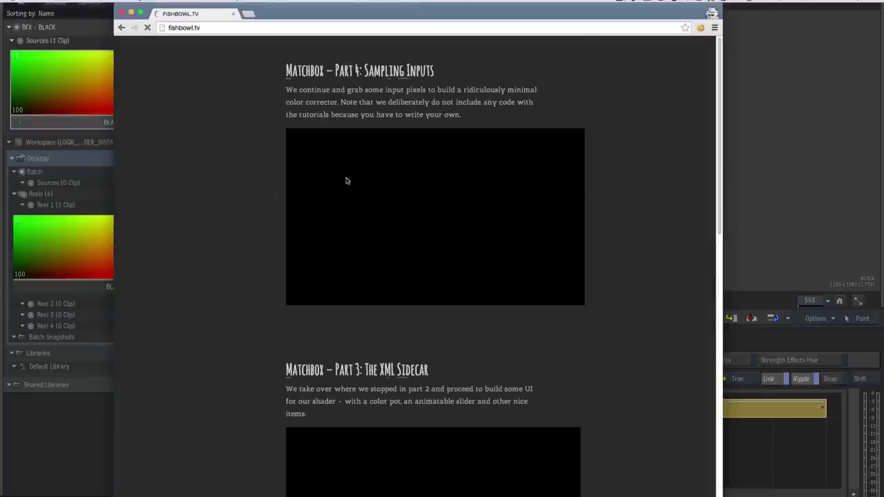
scroll(254, 214, "down", 10)
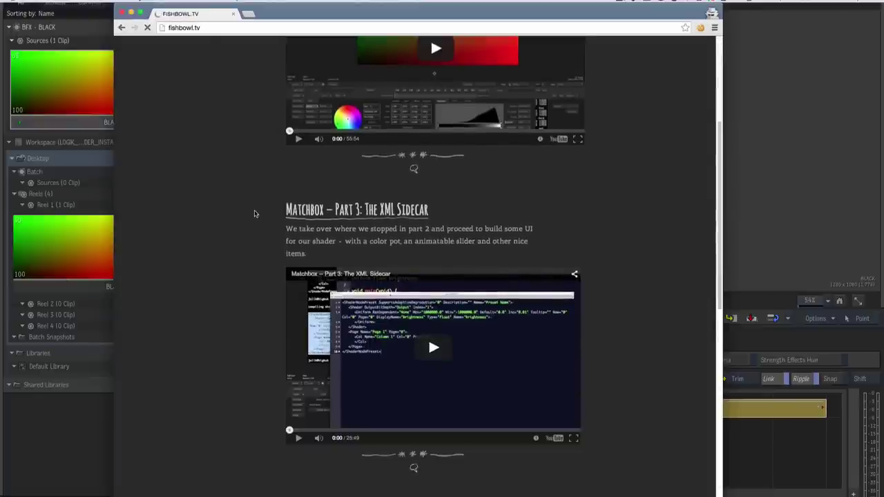
scroll(255, 214, "down", 6)
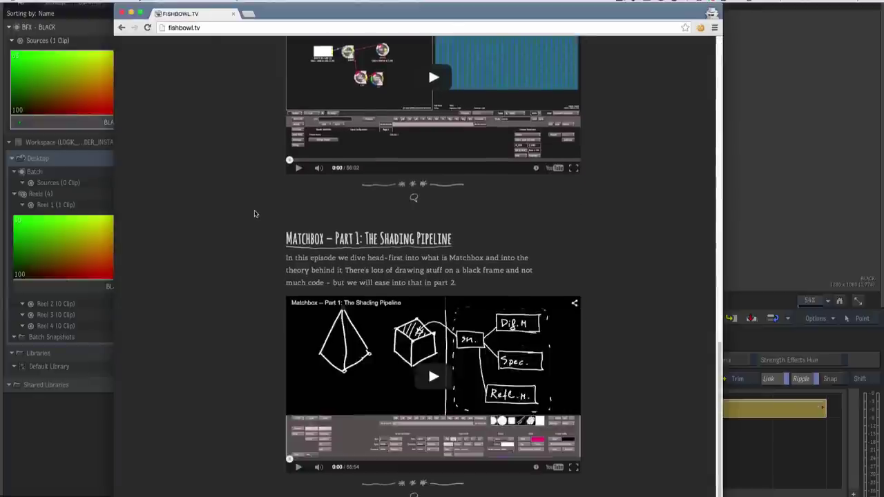